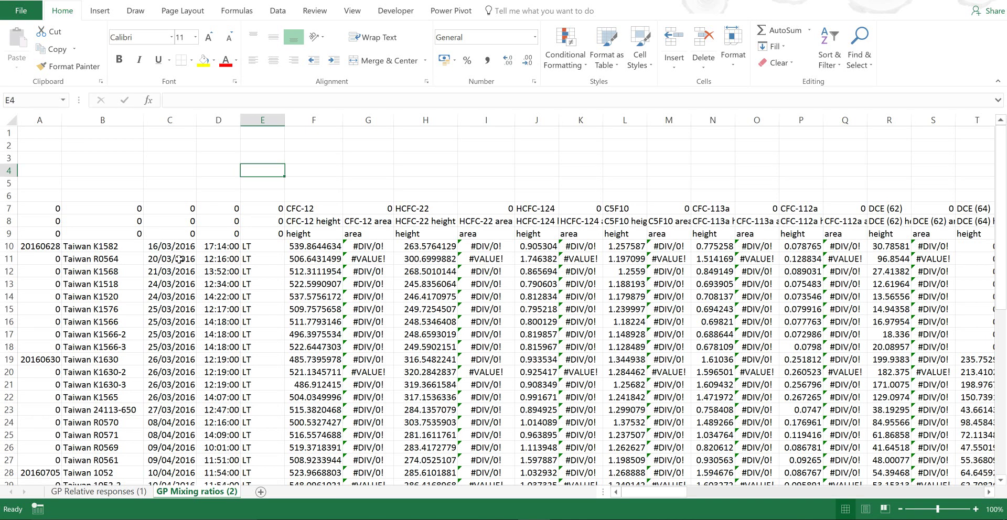
# - Inspect the date column, the compound headers in row 7, and the formulas in F13 and H13
pyautogui.moveTo(180, 244); pyautogui.dragTo(178, 435)
pyautogui.moveTo(303, 211); pyautogui.dragTo(586, 208)
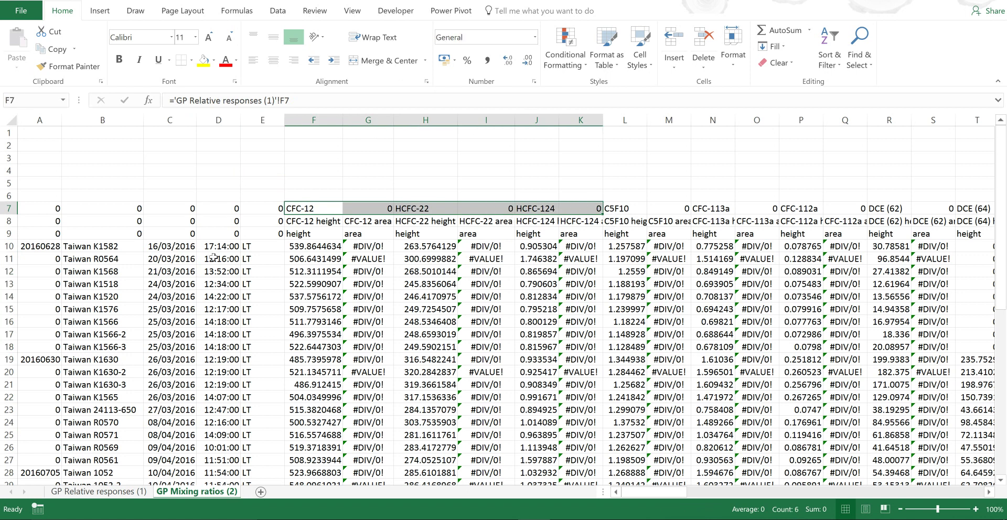
pyautogui.moveTo(183, 249); pyautogui.dragTo(178, 433)
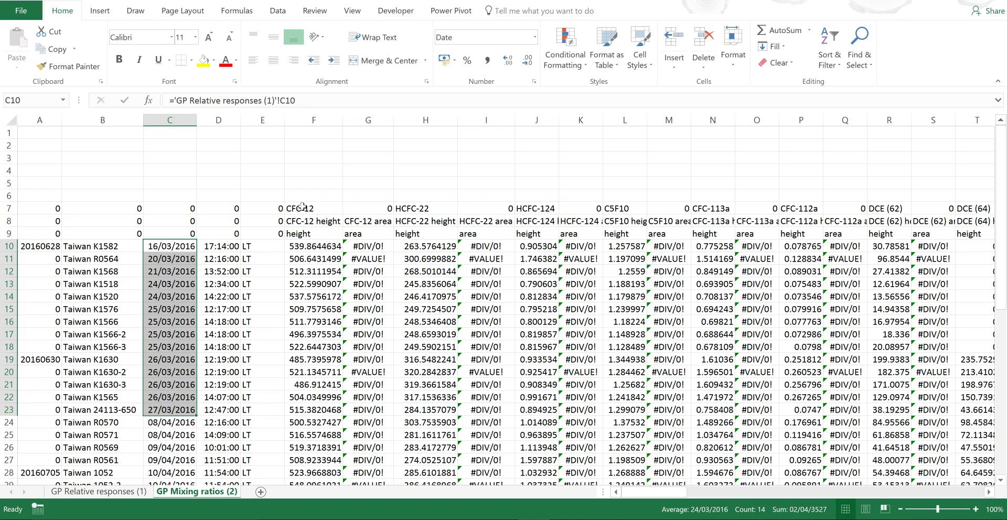
pyautogui.moveTo(302, 208); pyautogui.dragTo(488, 208)
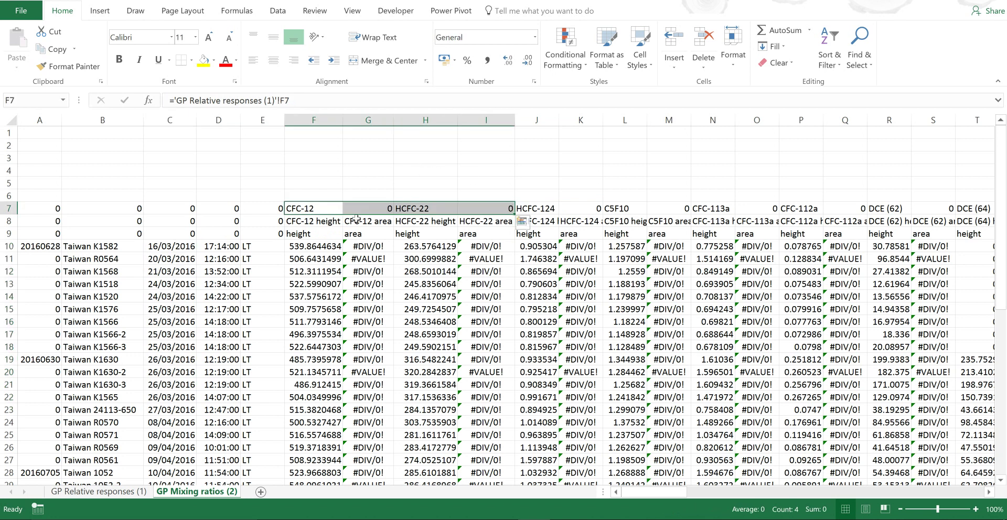
pyautogui.click(258, 282)
pyautogui.click(318, 284)
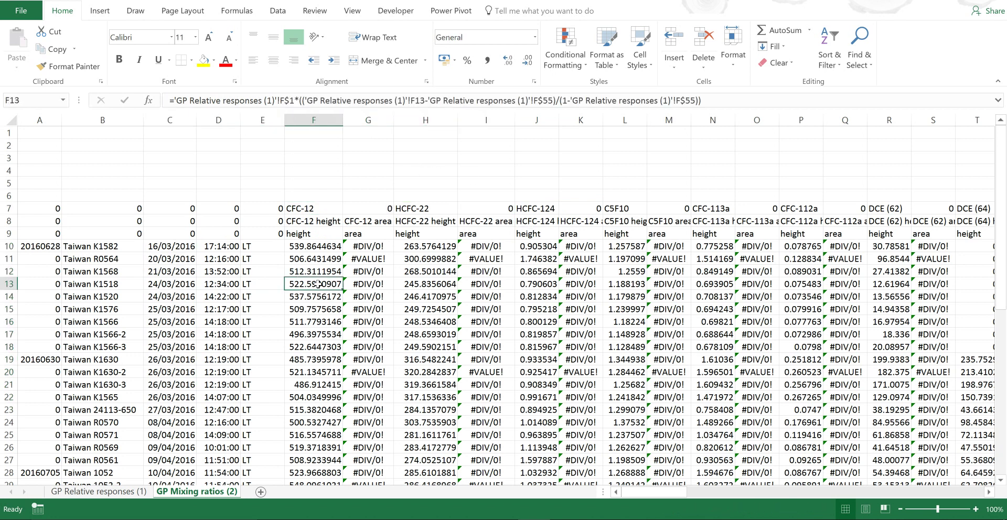
pyautogui.press('Right')
pyautogui.press('Right')
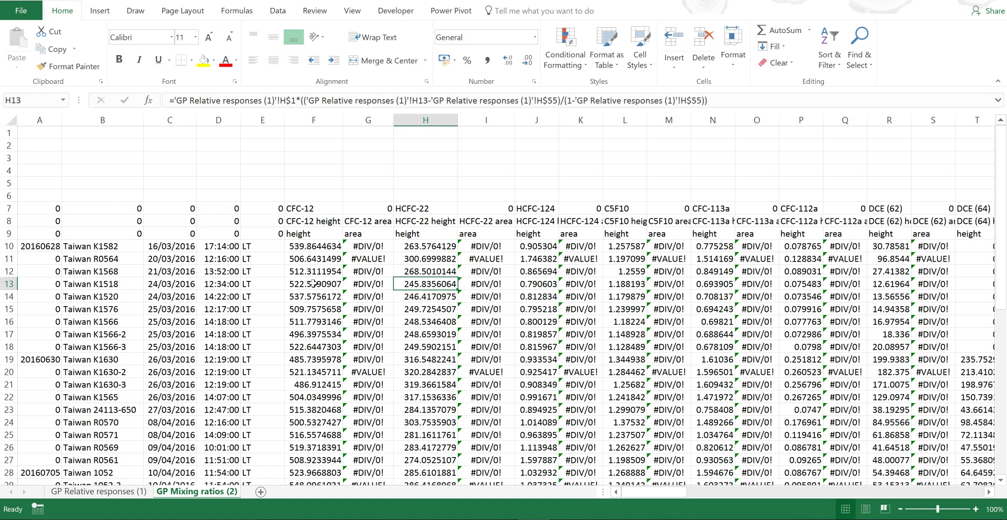
# - Copy the whole mixing-ratios data block from row 7 down
pyautogui.click(313, 284)
pyautogui.click(201, 309)
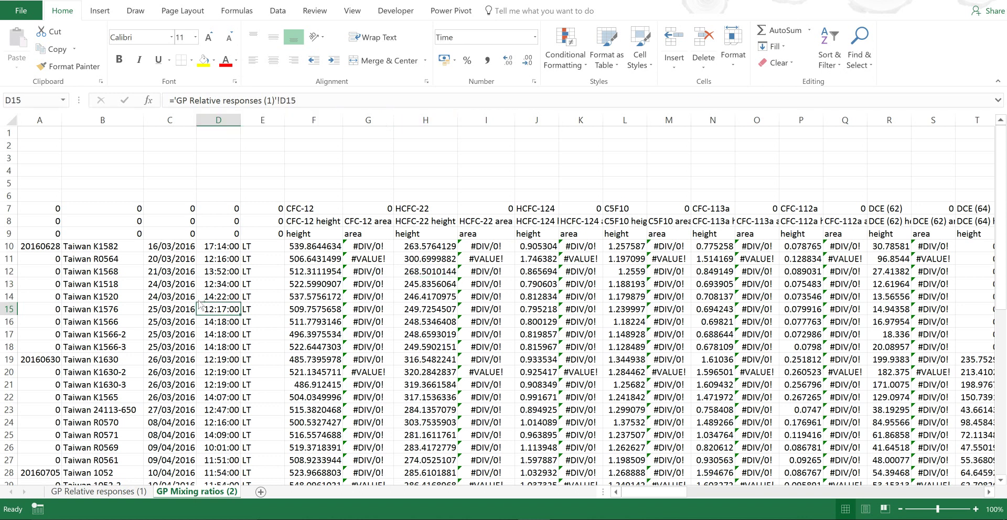
pyautogui.hotkey('ctrl', 'a')
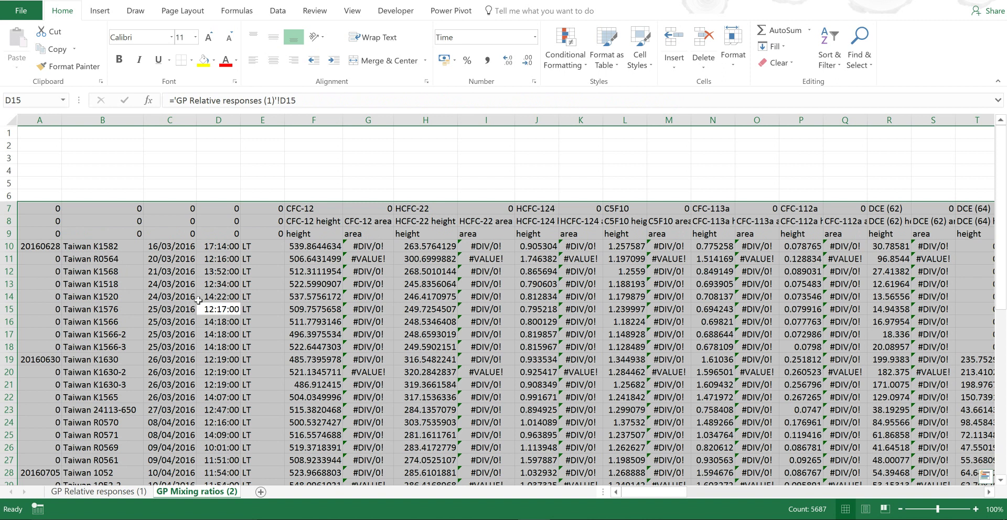
pyautogui.hotkey('ctrl', 'c')
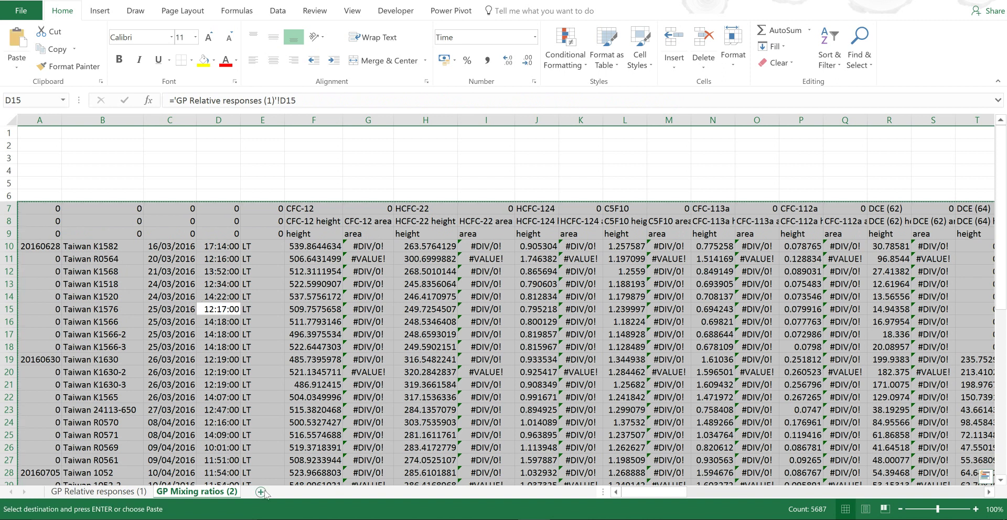
# - Add a blank Sheet1, trial-paste the table at A7, then undo the paste
pyautogui.click(261, 491)
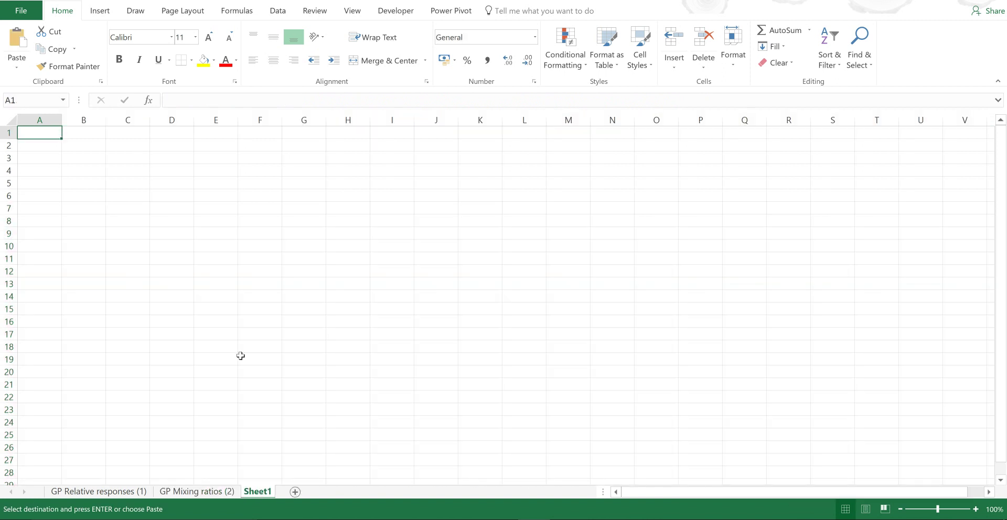
pyautogui.rightClick(32, 207)
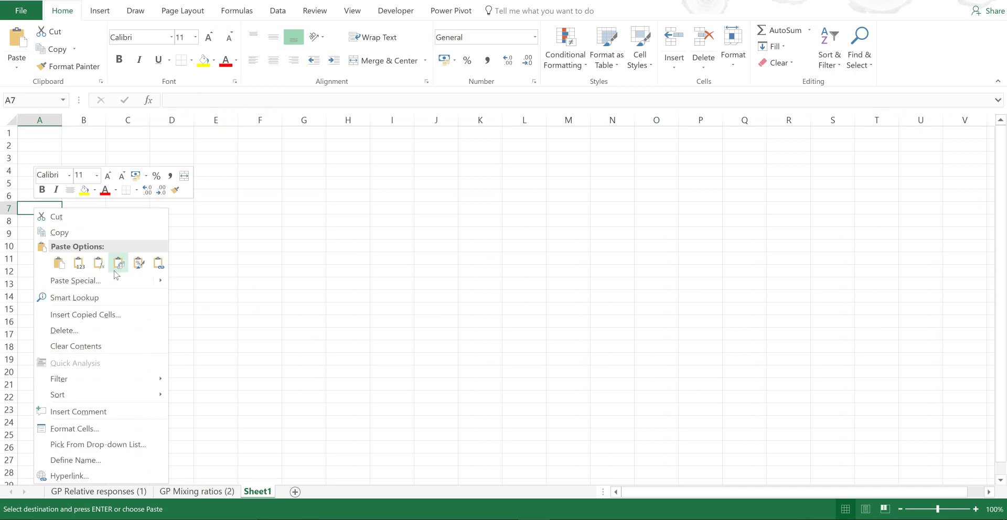
pyautogui.click(119, 263)
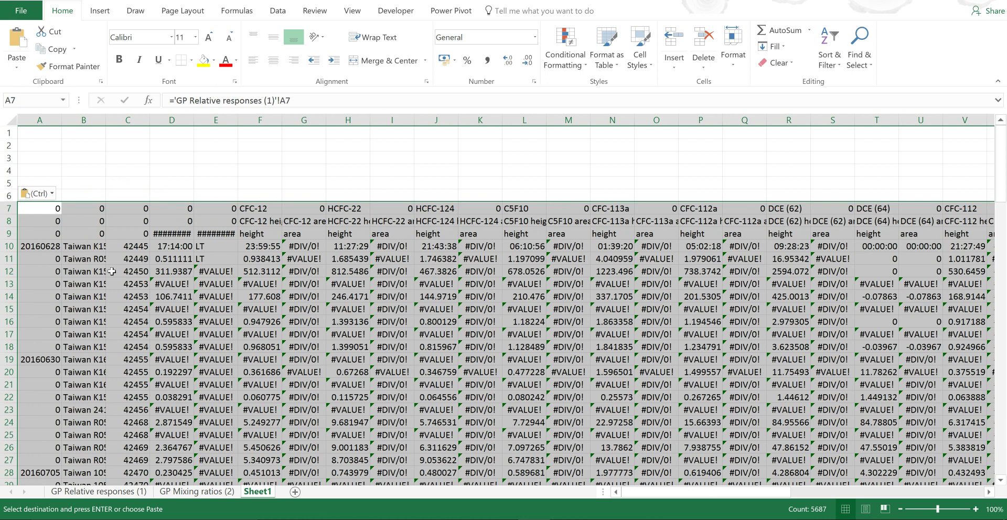
pyautogui.click(125, 247)
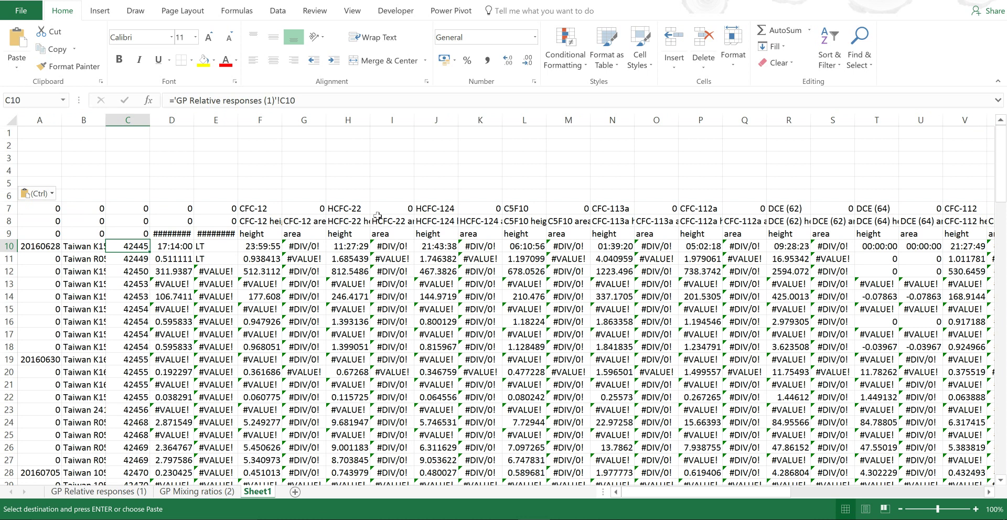
pyautogui.hotkey('ctrl', 'z')
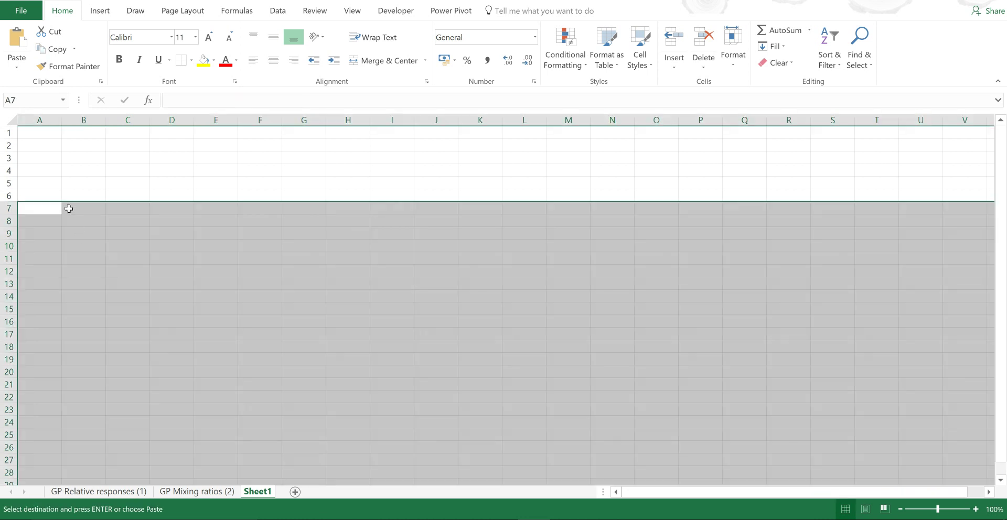
# - Paste the copied table at Sheet1 A7 as links to GP Mixing ratios (2)
pyautogui.click(44, 206)
pyautogui.rightClick(44, 207)
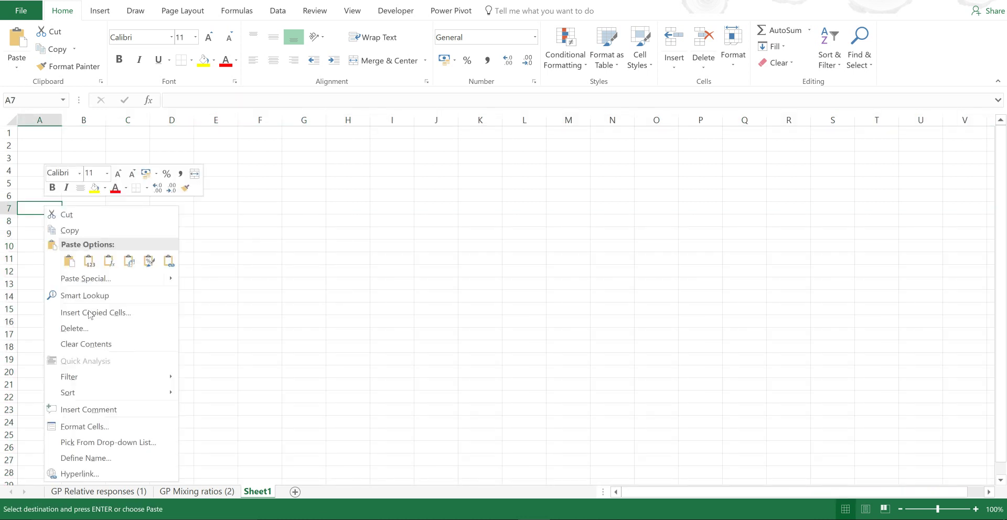
pyautogui.click(84, 279)
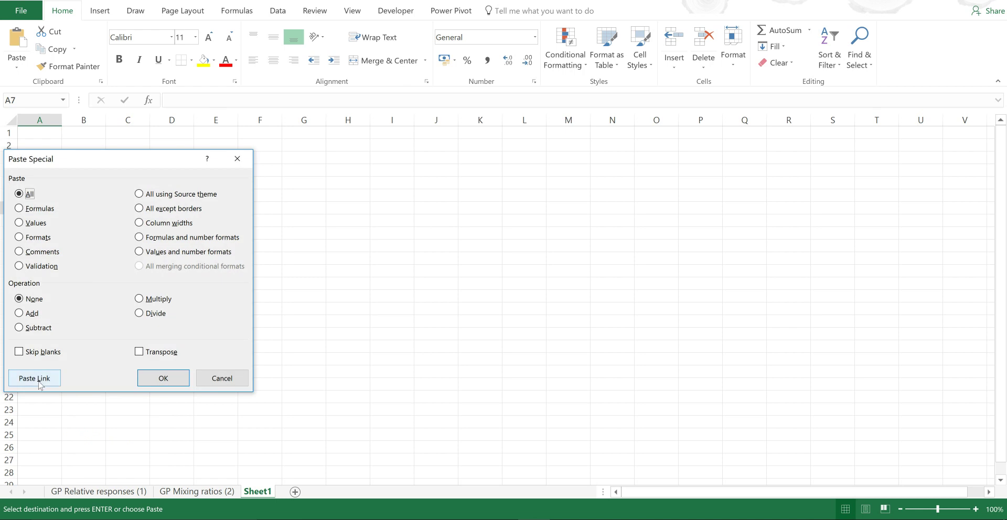
pyautogui.click(38, 377)
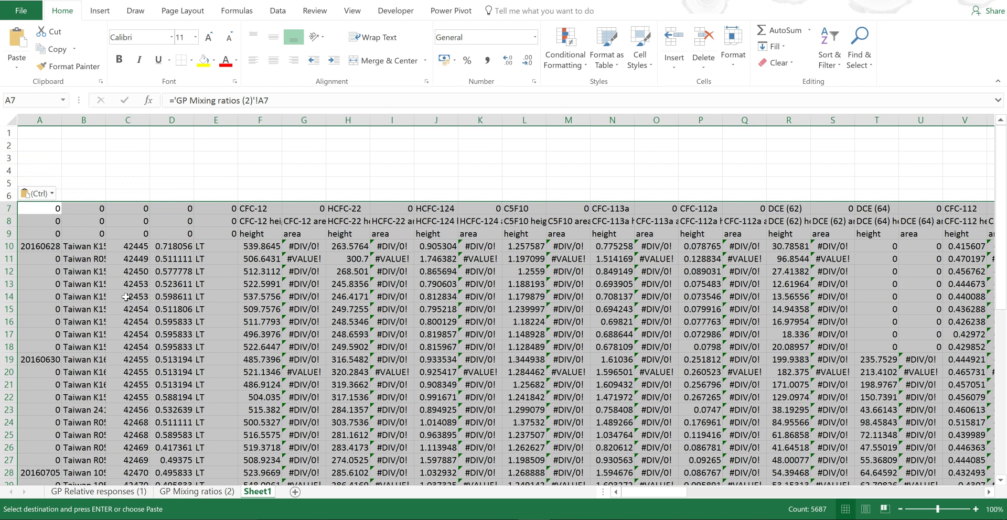
# - Replace every '=' with '£=' on Sheet1, turning 5687 link formulas into plain text
pyautogui.hotkey('ctrl', 'h')
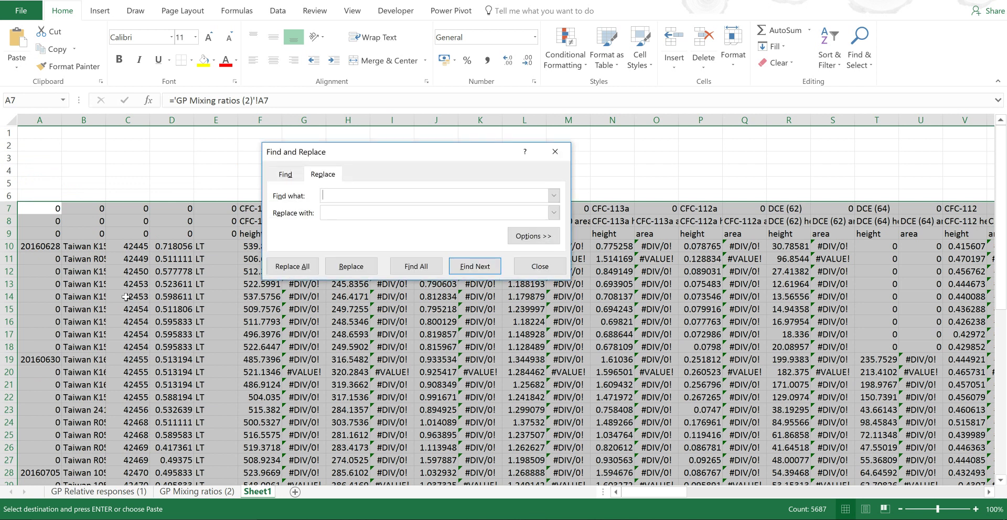
pyautogui.write('=')
pyautogui.click(352, 211)
pyautogui.write('£=')
pyautogui.click(297, 266)
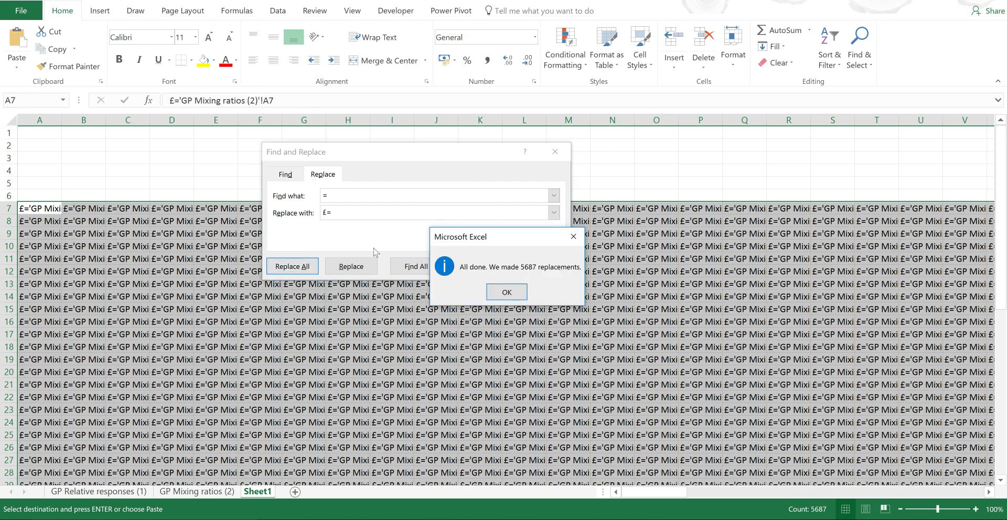
pyautogui.click(510, 291)
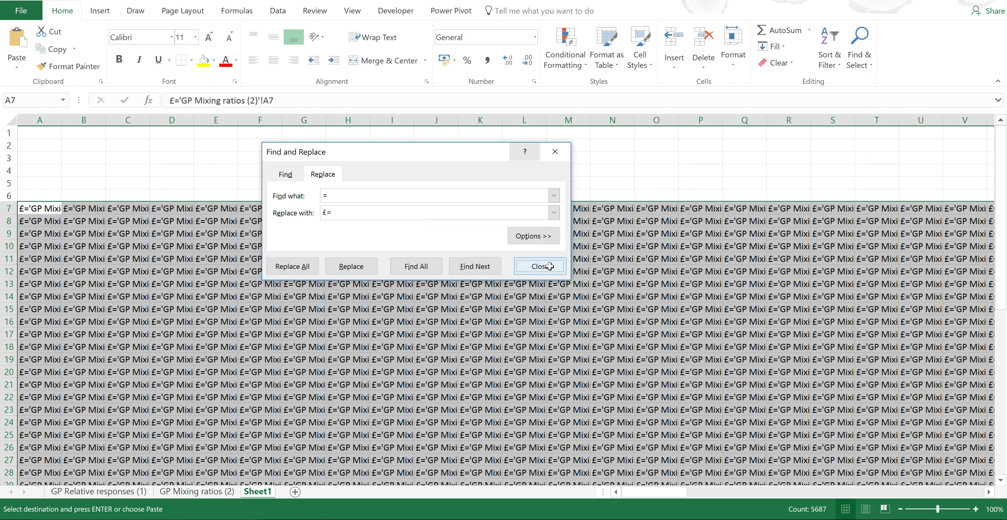
pyautogui.click(550, 266)
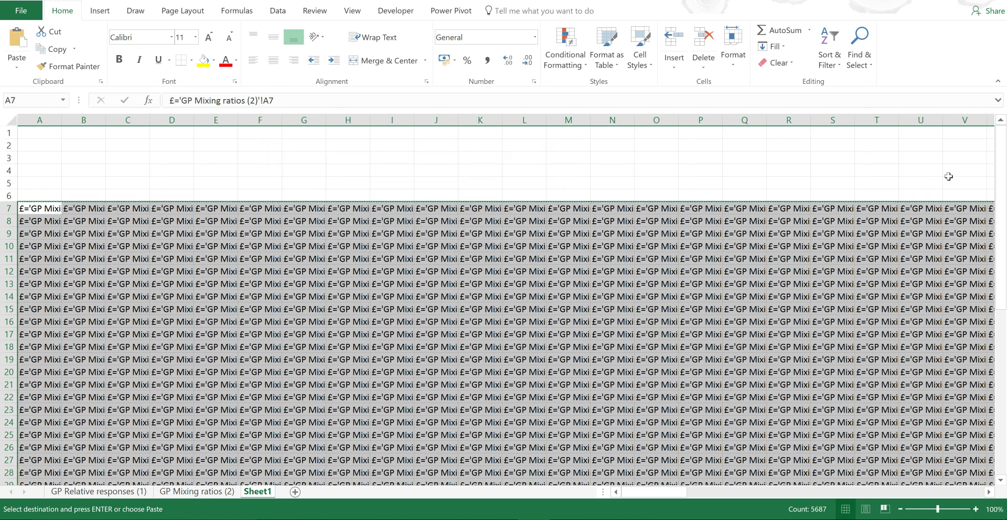
# - Paste the £= text block transposed at cell A55, below the original block
pyautogui.moveTo(997, 190); pyautogui.dragTo(999, 309)
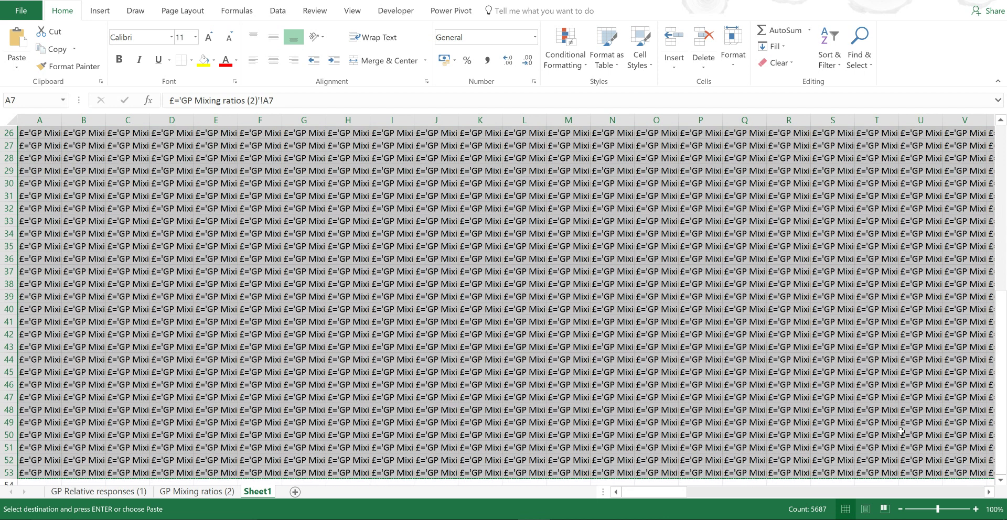
pyautogui.click(36, 471)
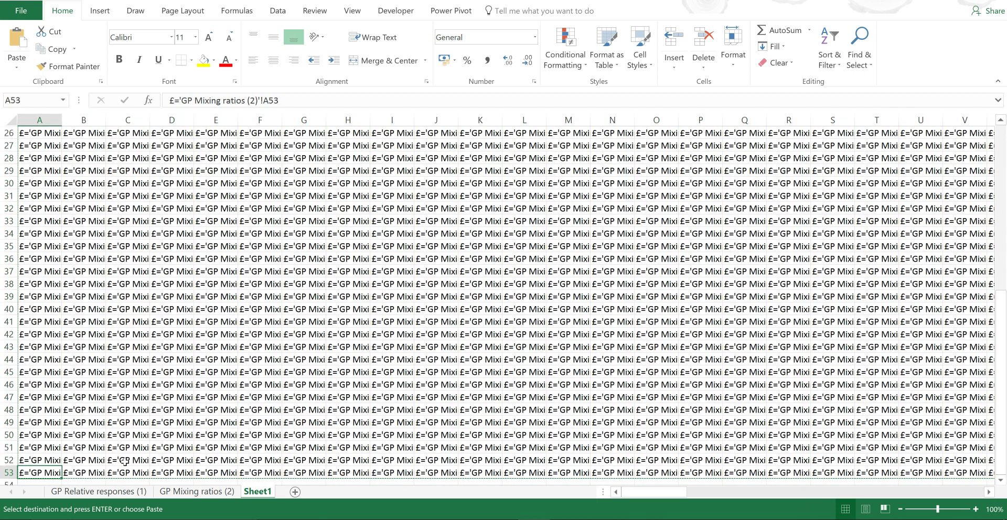
pyautogui.click(44, 480)
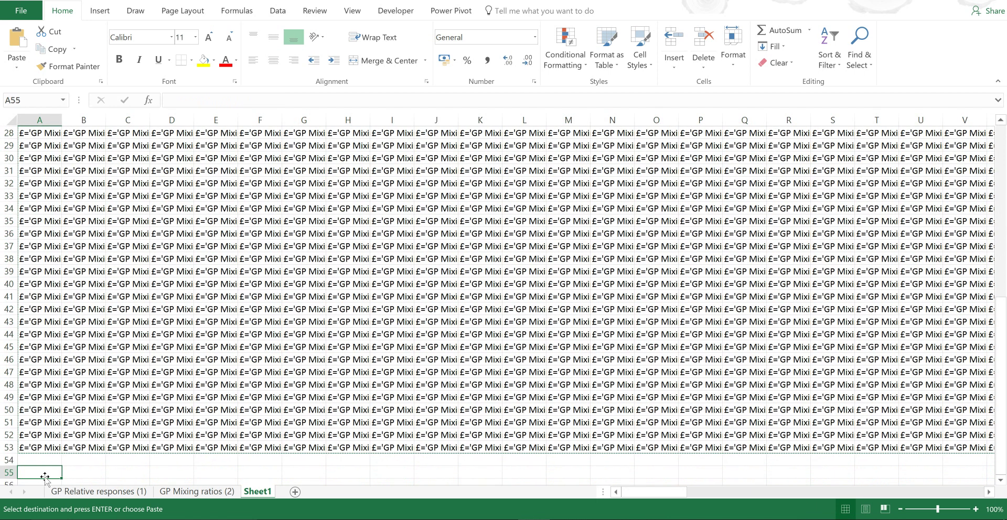
pyautogui.rightClick(44, 477)
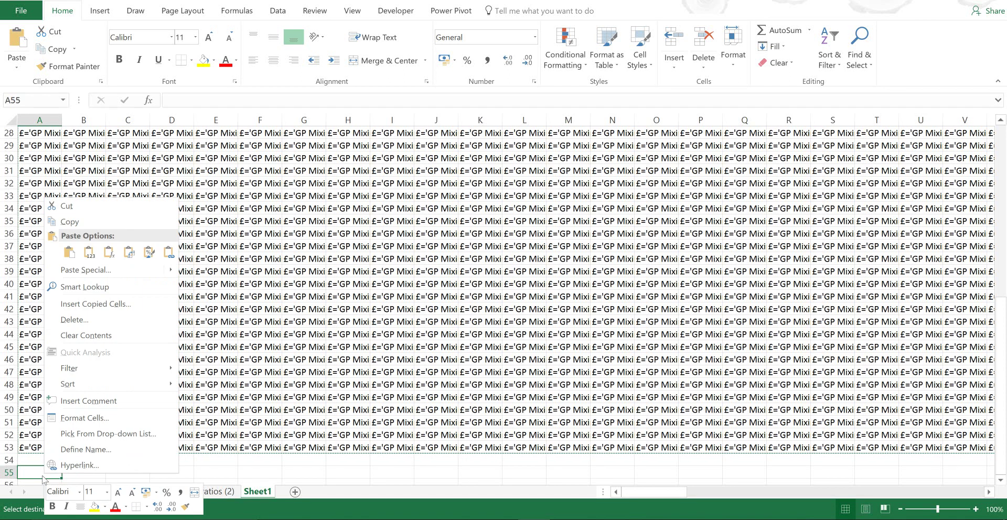
pyautogui.click(93, 271)
pyautogui.click(139, 343)
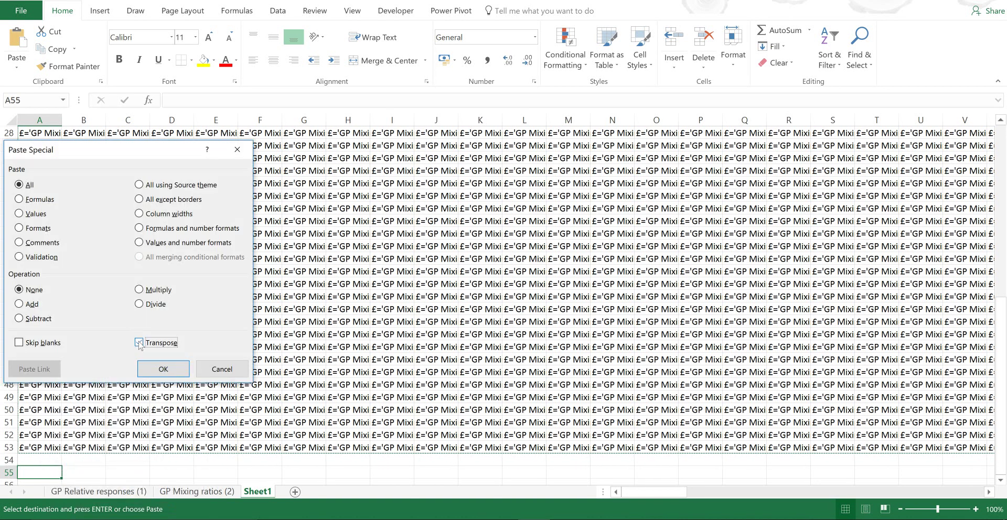
pyautogui.click(159, 365)
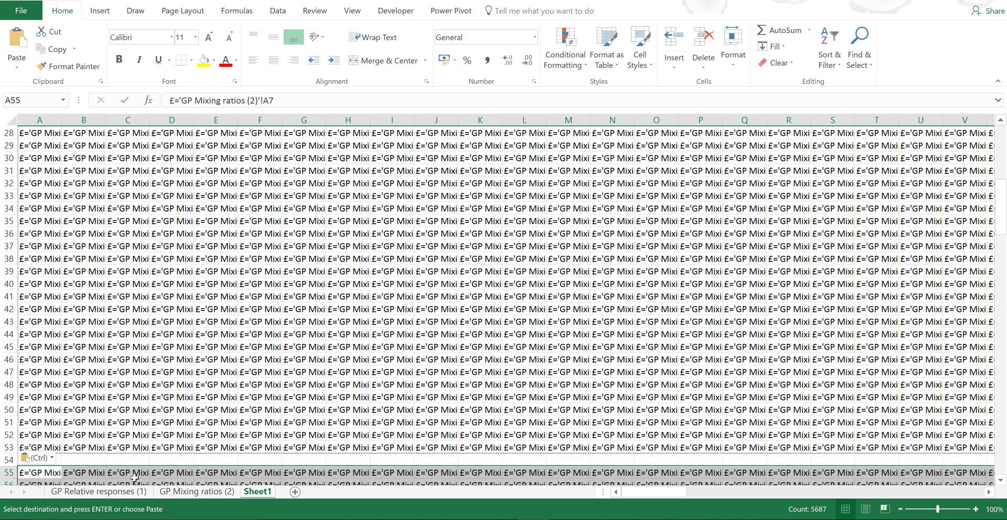
# - Replace '£=' with '=' so the transposed block at row 55 becomes live links
pyautogui.hotkey('ctrl', 'h')
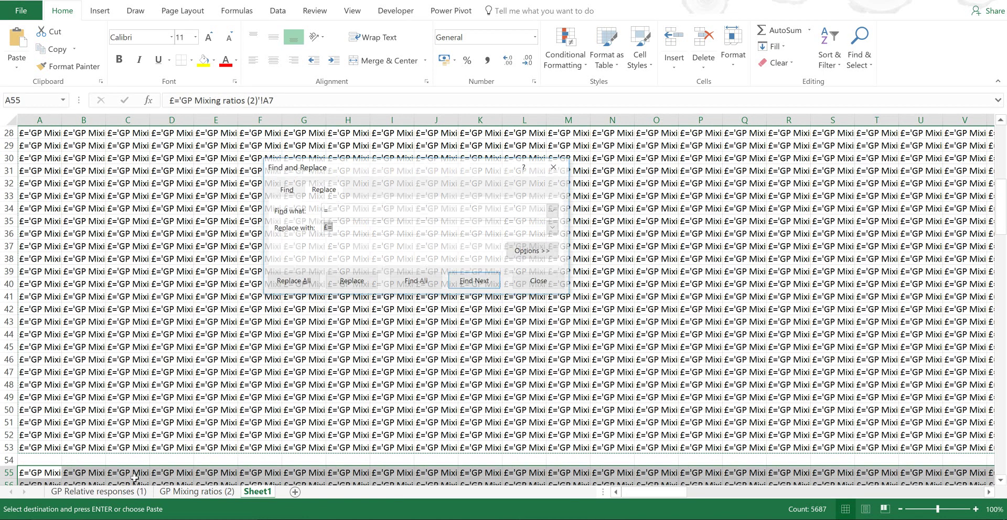
pyautogui.click(342, 212)
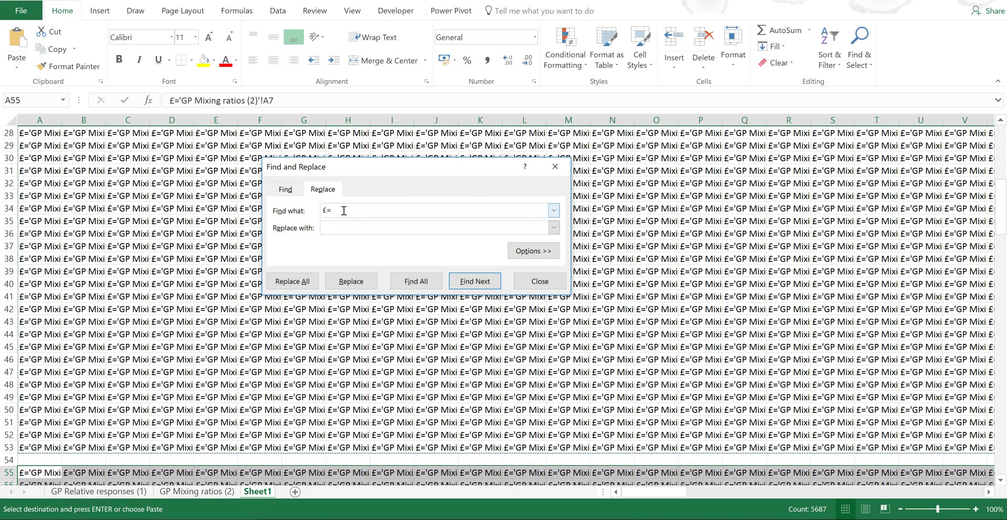
pyautogui.click(335, 226)
pyautogui.write('=')
pyautogui.click(300, 282)
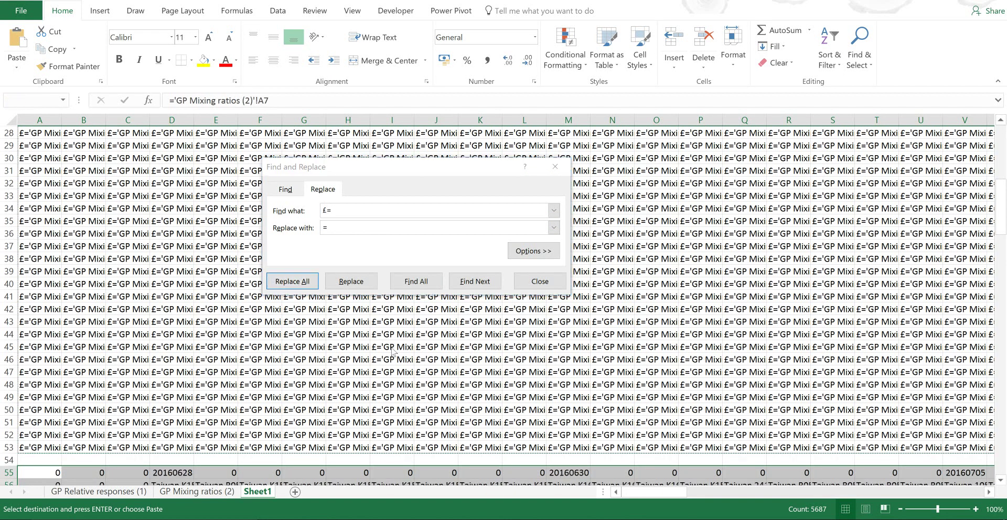
pyautogui.click(510, 291)
pyautogui.click(540, 281)
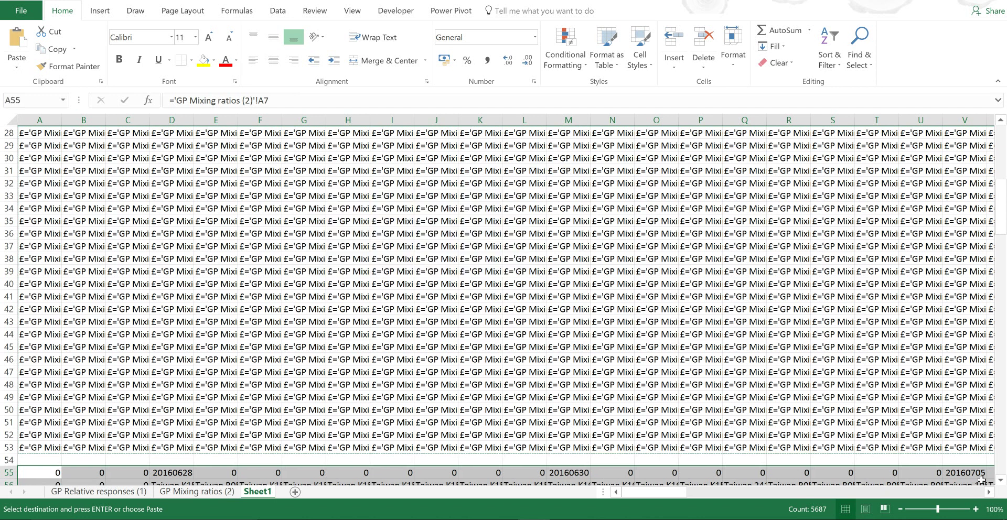
# - Widen column D of the transposed block so 16/03/2016 and its readings display fully
pyautogui.scroll(-1, 1001, 486)
pyautogui.scroll(-1, 1001, 486)
pyautogui.scroll(-5, 1001, 486)
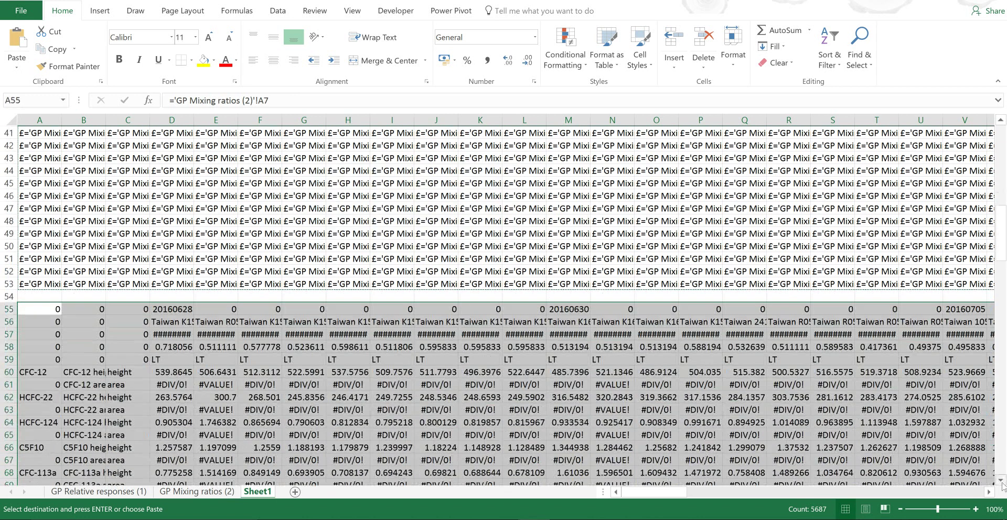
pyautogui.scroll(-1, 1002, 486)
pyautogui.scroll(-2, 1002, 486)
pyautogui.click(92, 271)
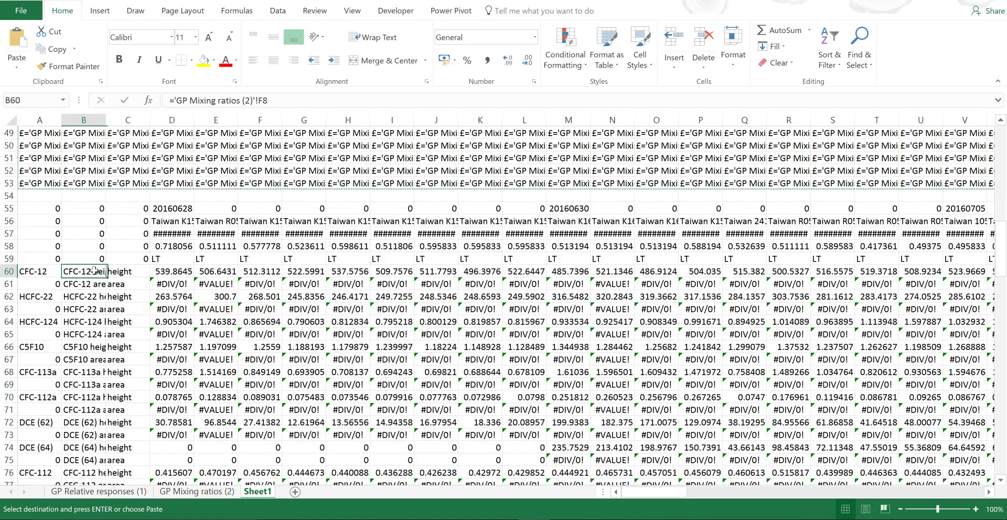
pyautogui.click(163, 235)
pyautogui.moveTo(191, 119); pyautogui.dragTo(212, 120)
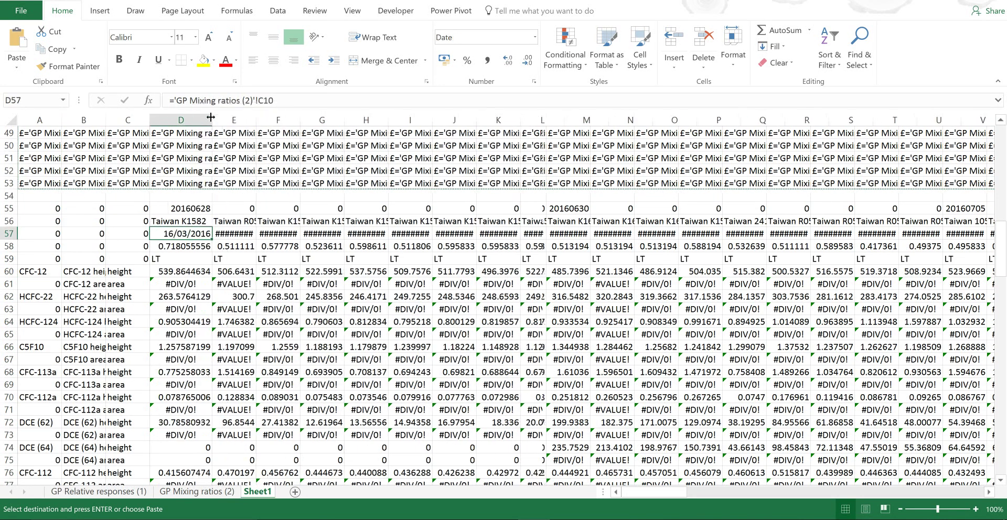
pyautogui.click(180, 283)
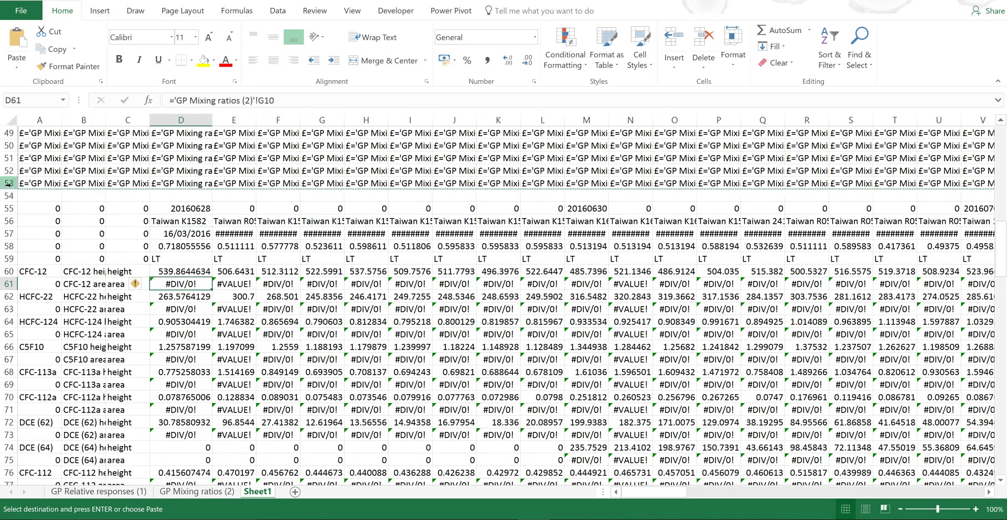
pyautogui.moveTo(11, 184); pyautogui.dragTo(9, 126)
pyautogui.moveTo(12, 10); pyautogui.dragTo(11, 2)
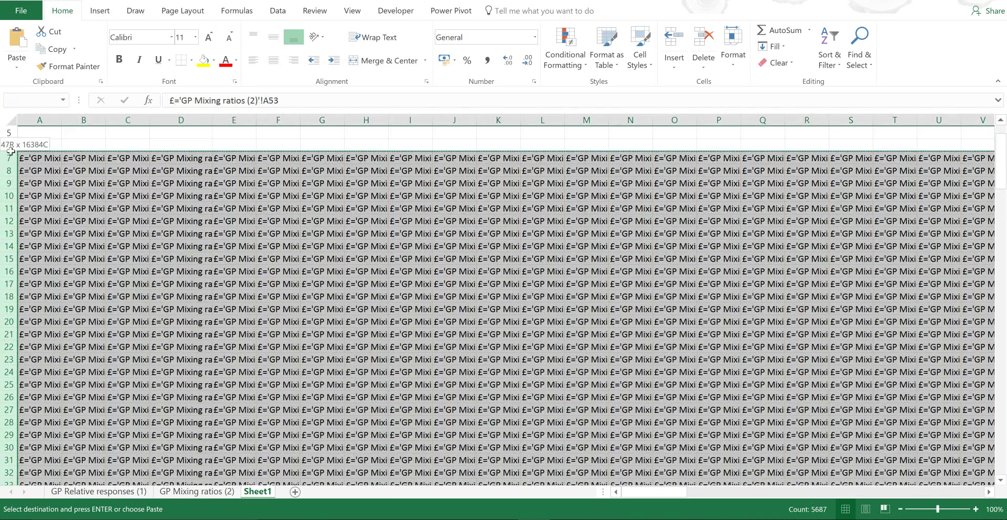
# - Delete the leftover £= text rows 6–53 so the live table starts at row 7
pyautogui.moveTo(12, 1); pyautogui.dragTo(9, 147)
pyautogui.rightClick(9, 147)
pyautogui.click(37, 251)
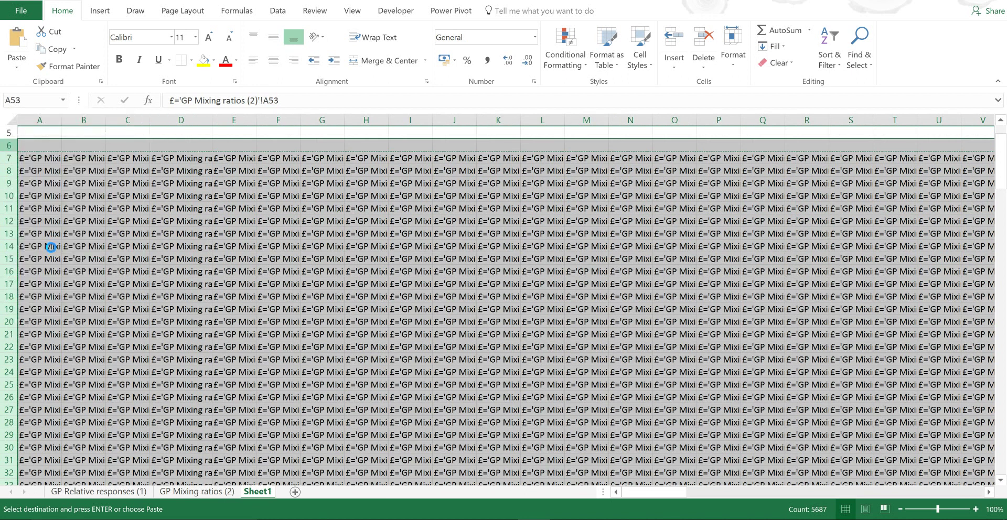
# - Autofit columns D–L and B to their contents, then check the link in B12
pyautogui.moveTo(180, 119); pyautogui.dragTo(542, 119)
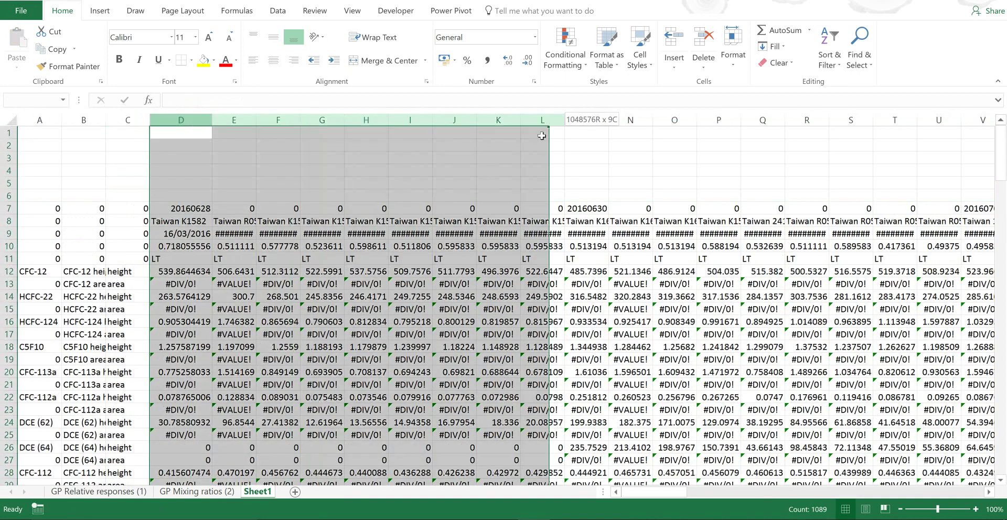
pyautogui.doubleClick(521, 119)
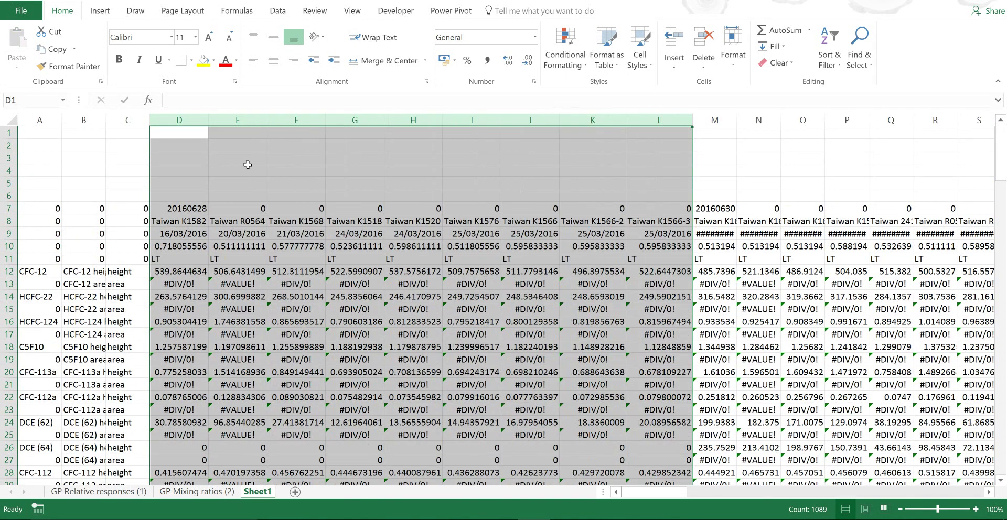
pyautogui.doubleClick(106, 120)
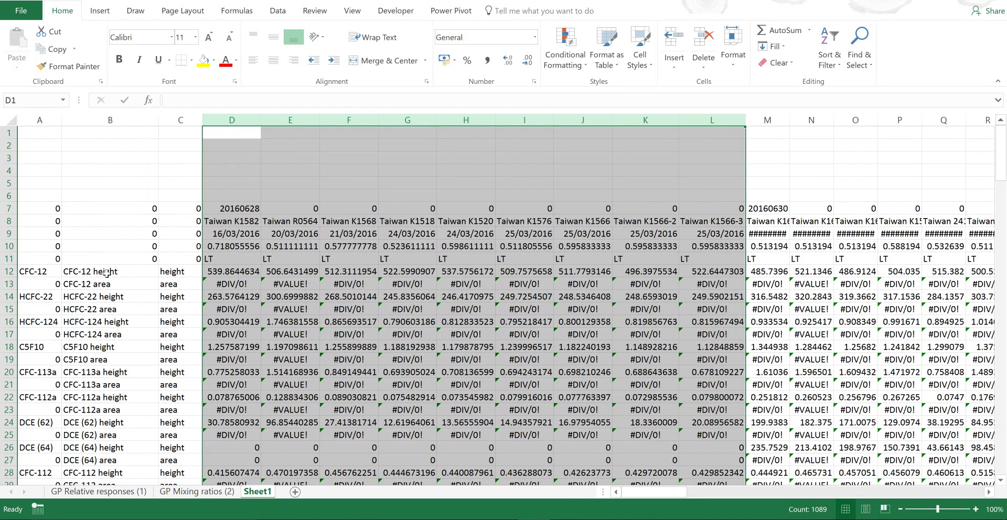
pyautogui.click(123, 271)
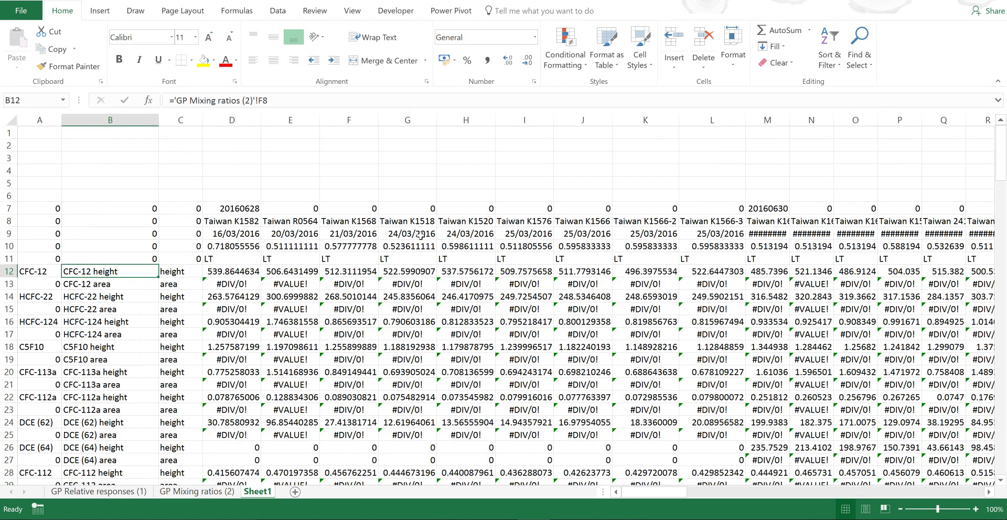
pyautogui.click(176, 493)
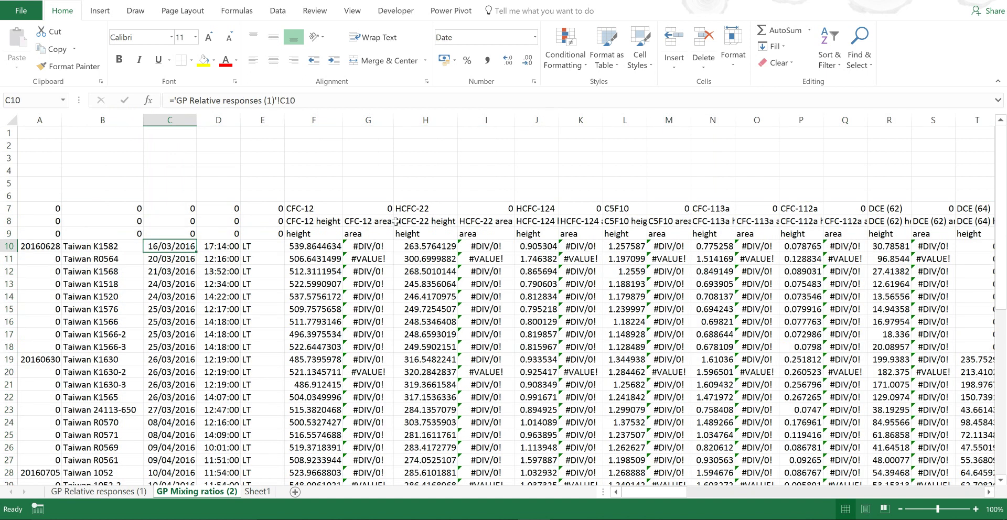
pyautogui.click(264, 492)
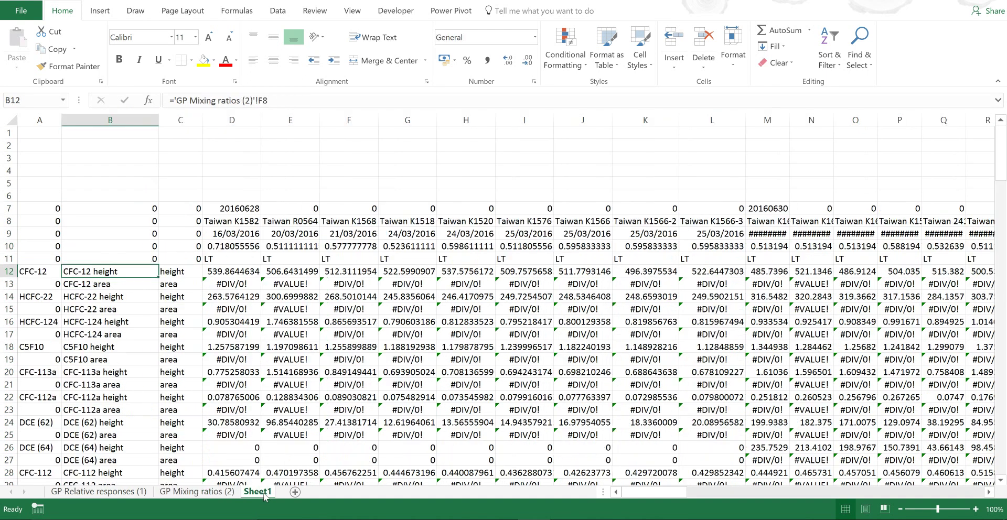
pyautogui.click(234, 270)
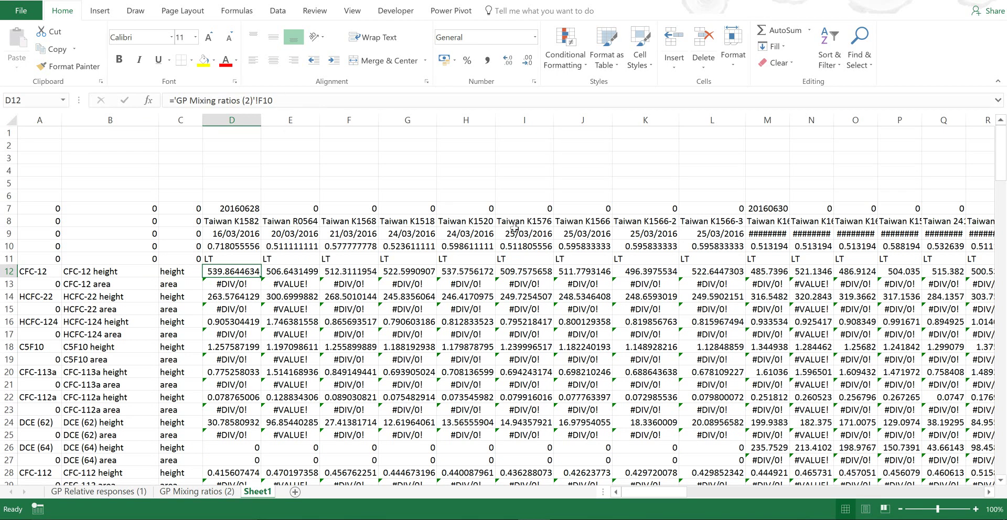
pyautogui.press('Right')
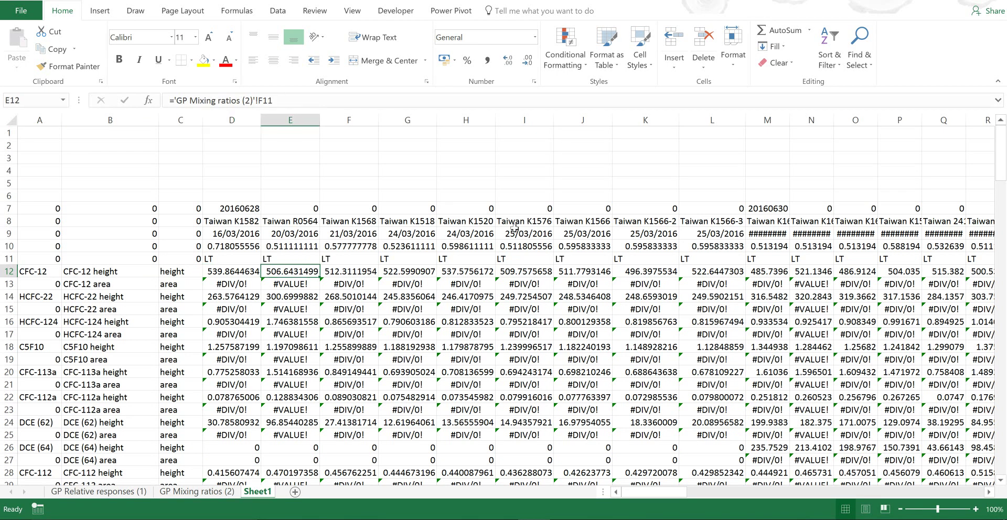
pyautogui.press('Right')
pyautogui.press('Right')
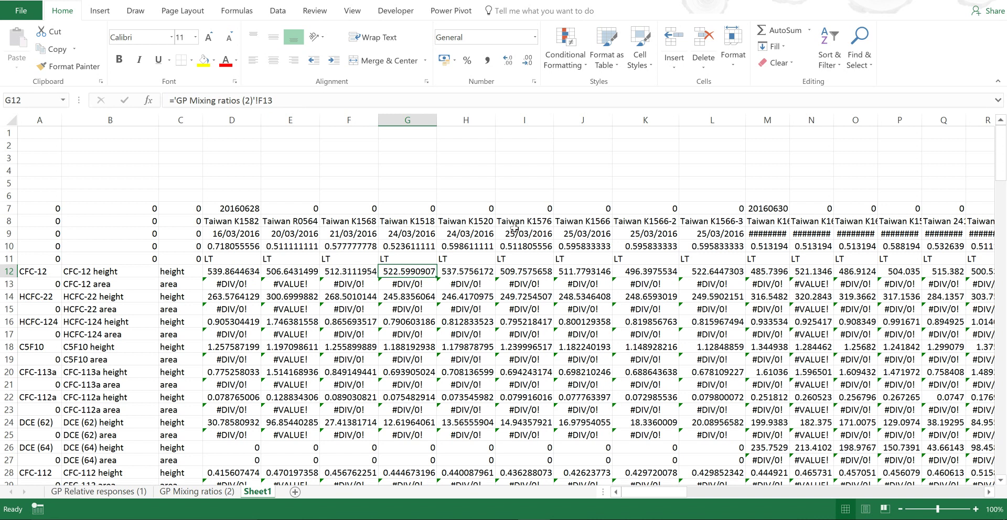
pyautogui.click(212, 492)
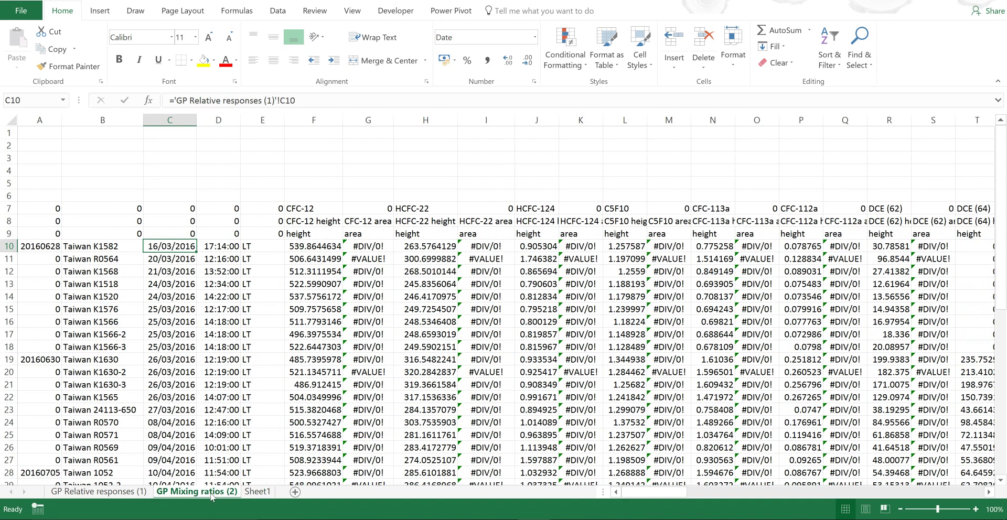
pyautogui.click(324, 248)
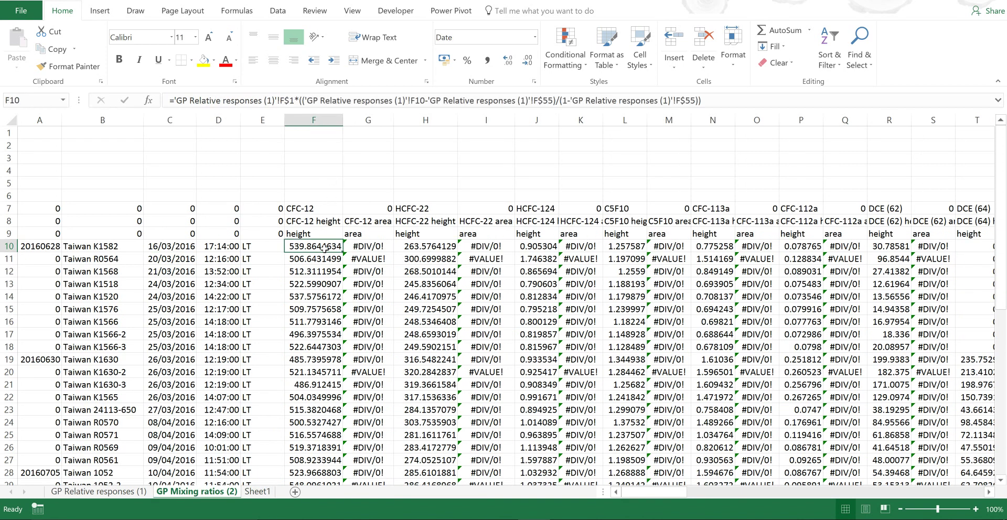
pyautogui.press('Down')
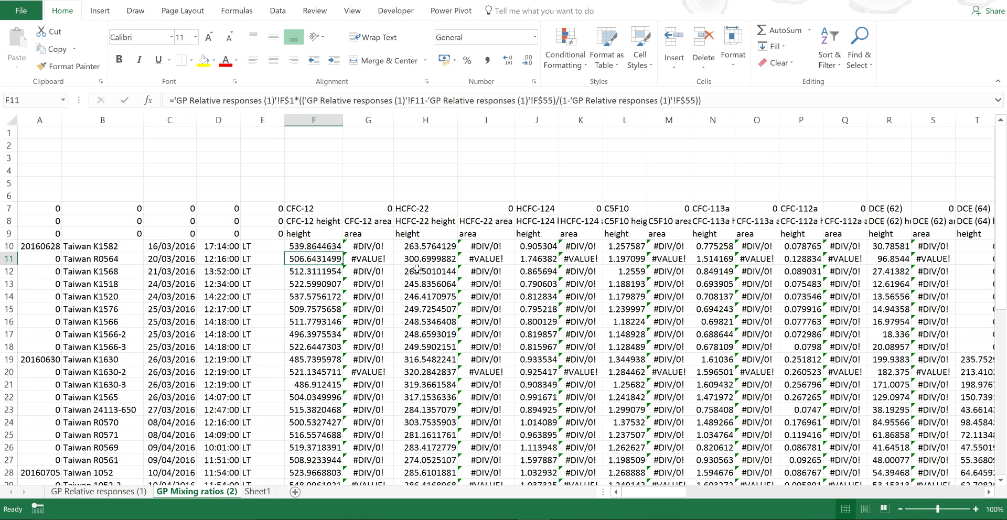
pyautogui.press('Down')
pyautogui.press('Down')
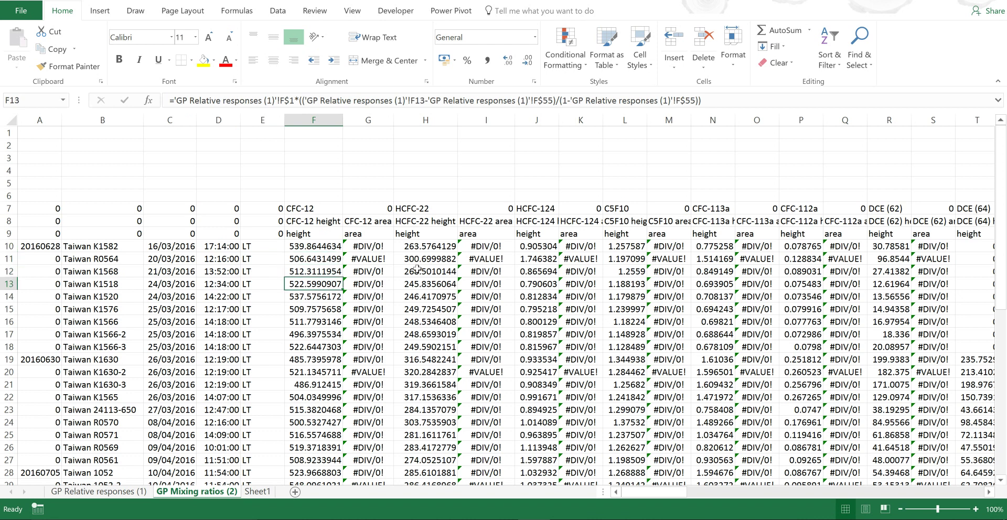
pyautogui.click(262, 493)
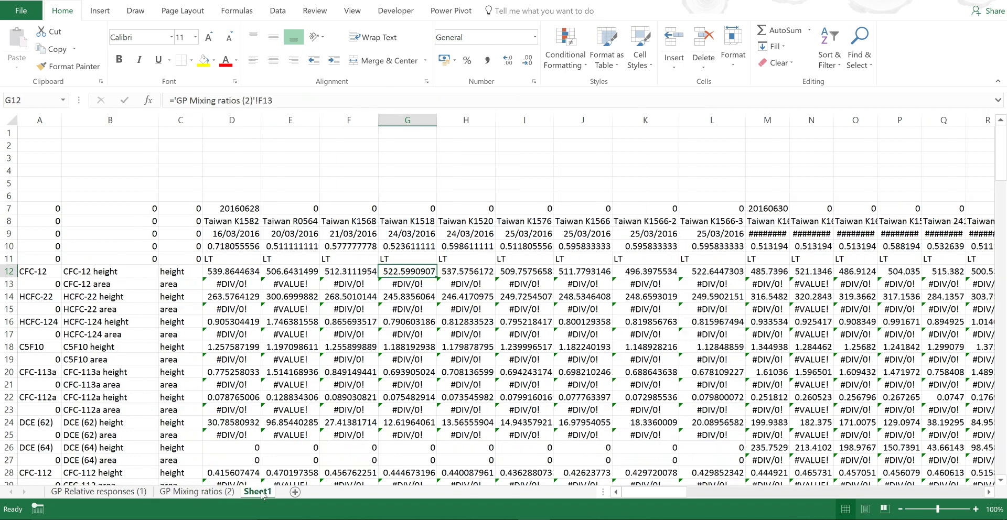
pyautogui.click(271, 160)
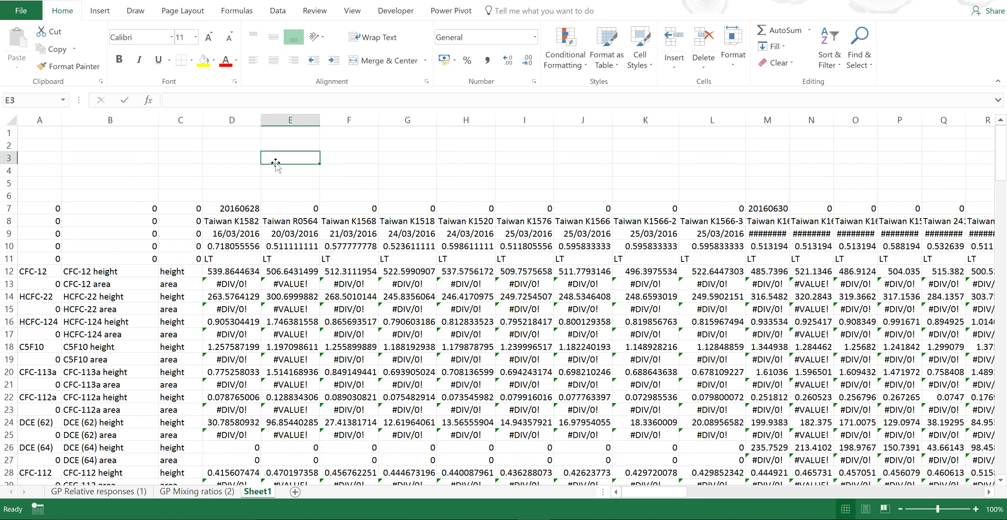